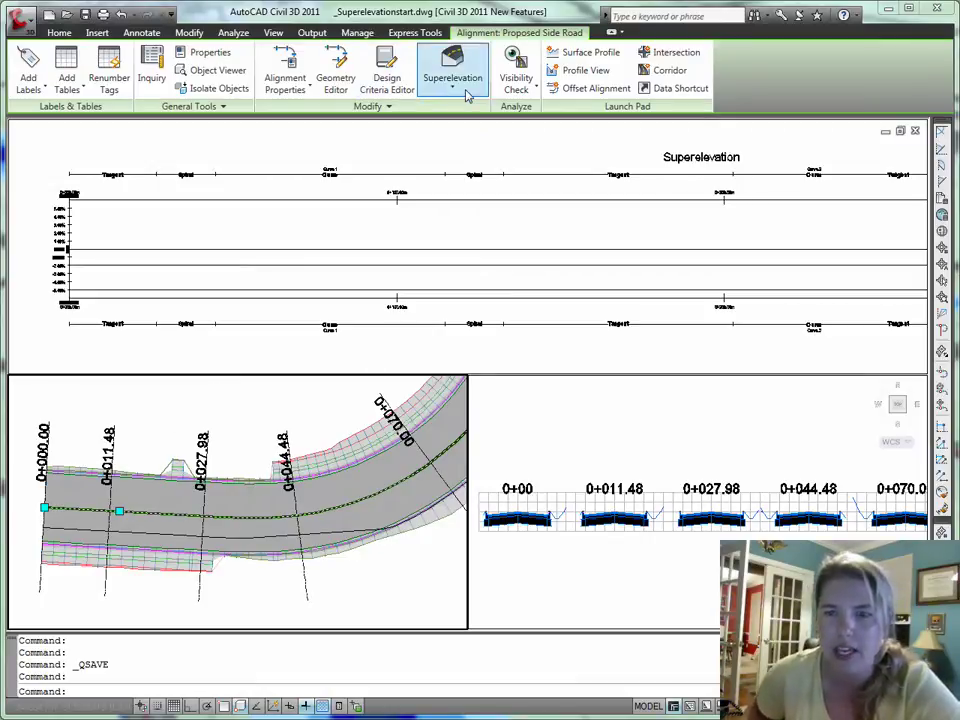
# Step: Open the Superelevation Curve Manager for Proposed Side Road, undocked and moved left, showing Curve.1
pyautogui.click(456, 92)
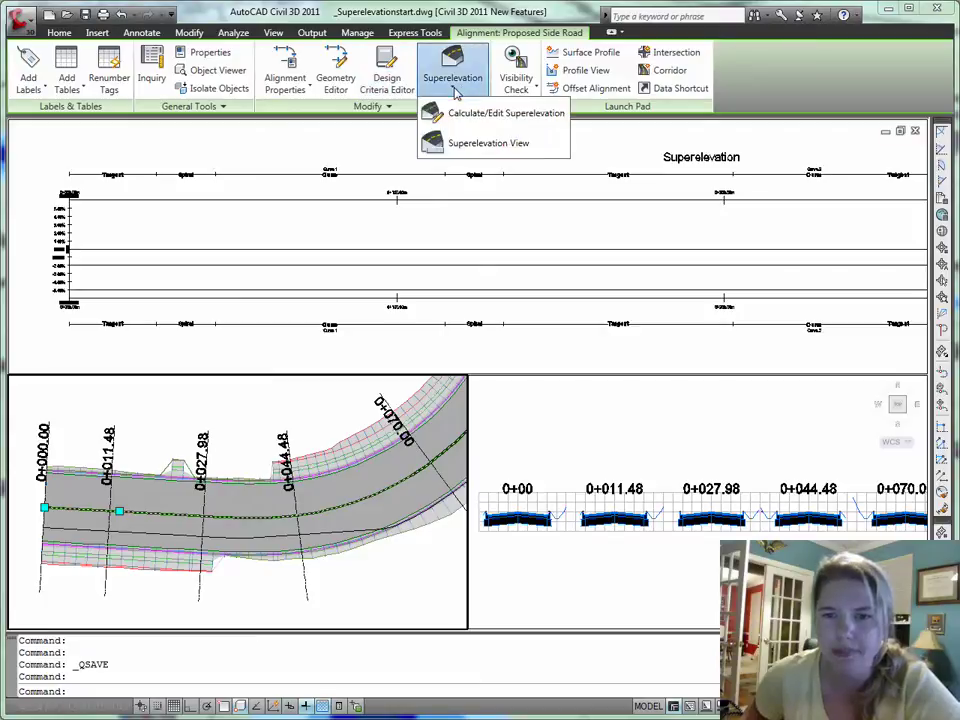
pyautogui.click(548, 118)
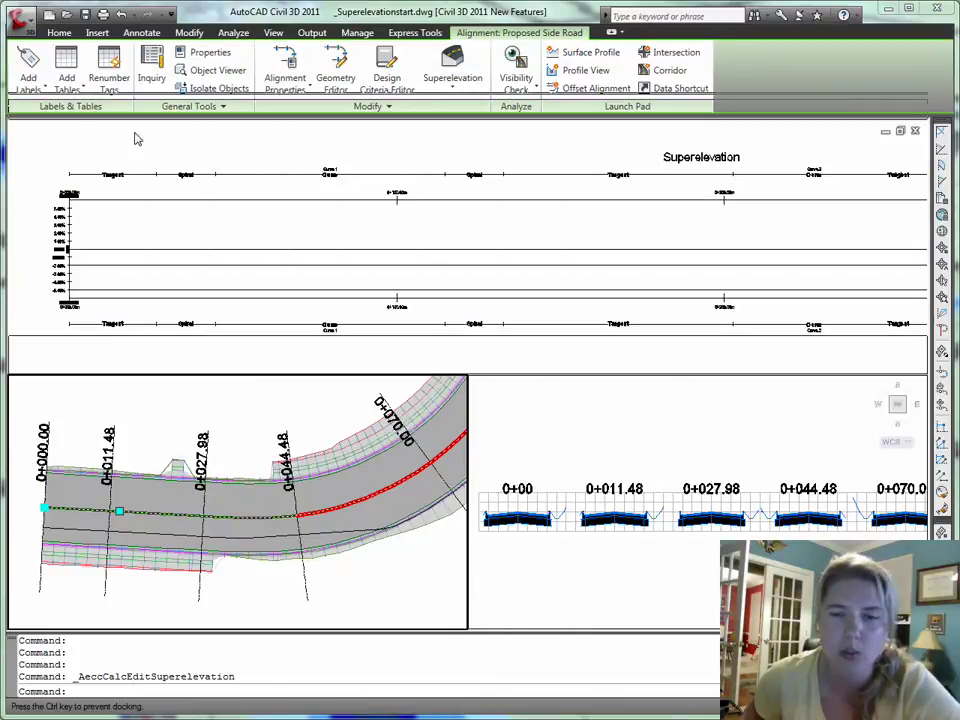
pyautogui.moveTo(120, 170)
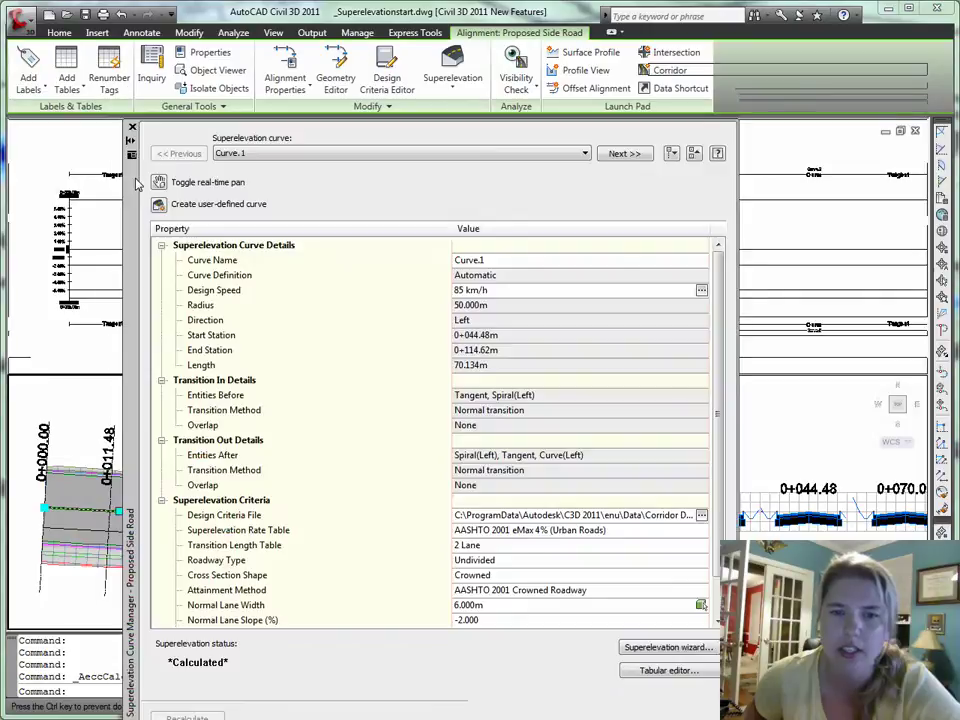
pyautogui.rightClick(128, 190)
pyautogui.click(160, 243)
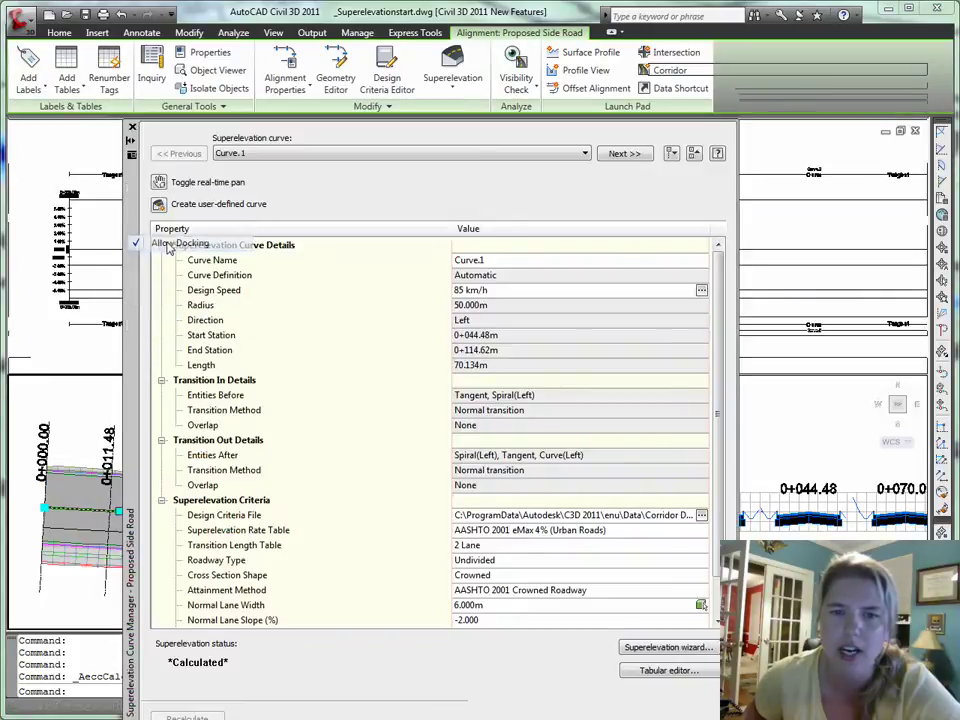
pyautogui.moveTo(113, 160); pyautogui.dragTo(80, 158)
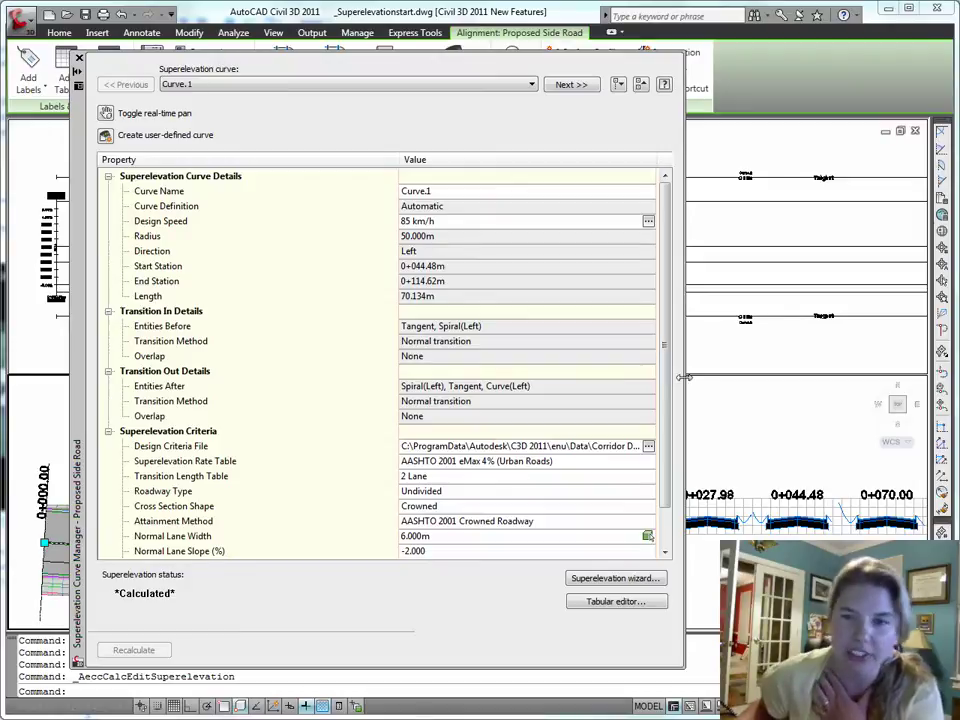
# Step: Start the superelevation wizard for the entire alignment's three curves, overwriting the earlier manual edits
pyautogui.click(632, 578)
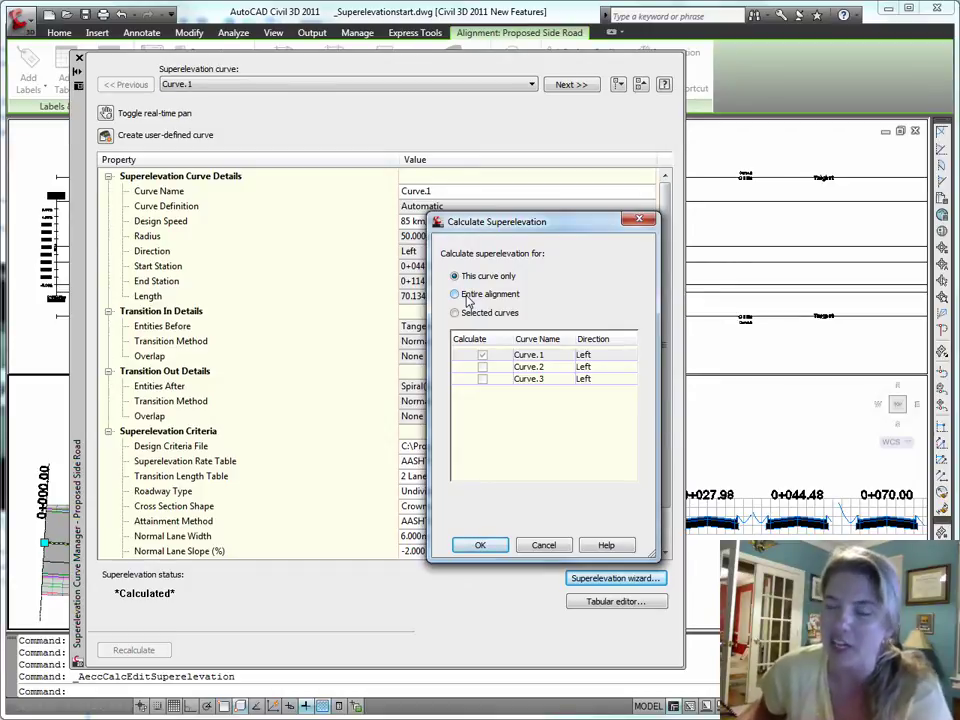
pyautogui.click(485, 357)
pyautogui.click(482, 366)
pyautogui.click(455, 294)
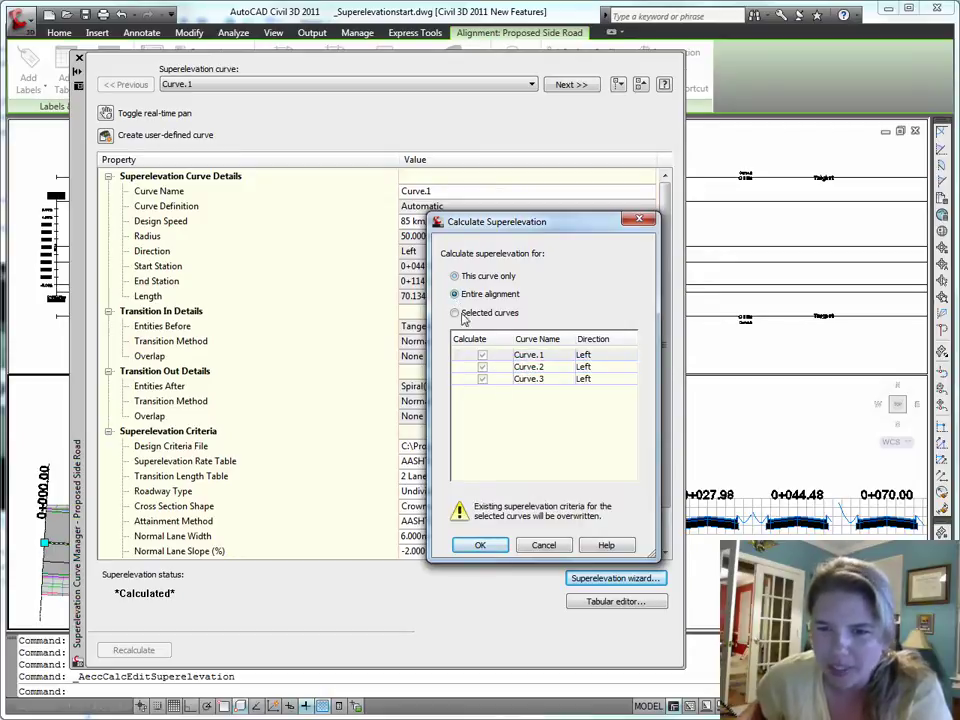
pyautogui.click(480, 545)
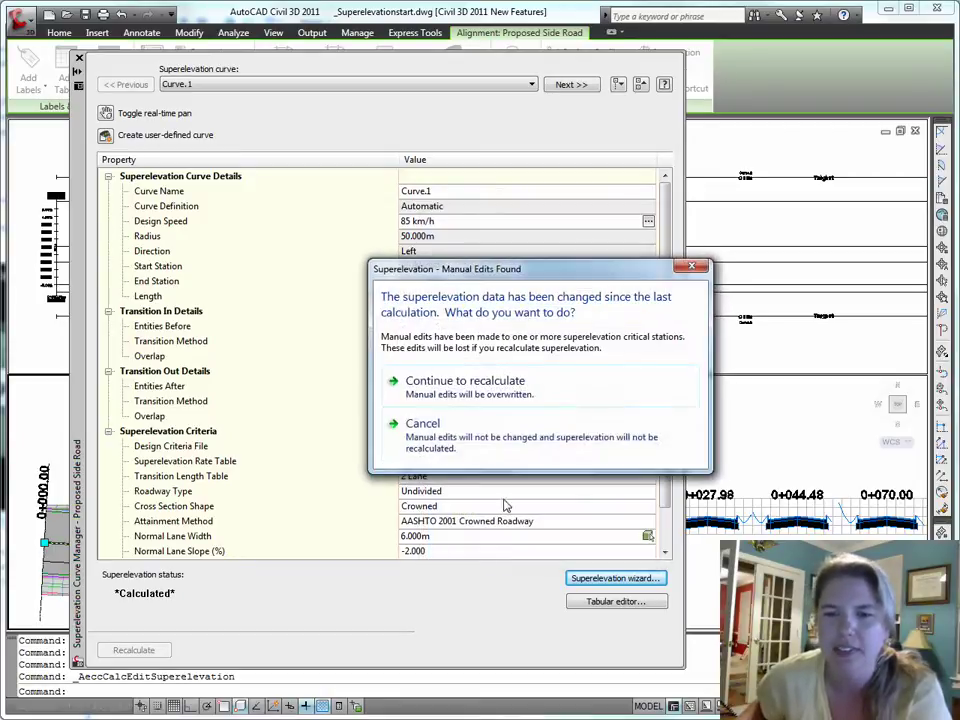
pyautogui.click(470, 385)
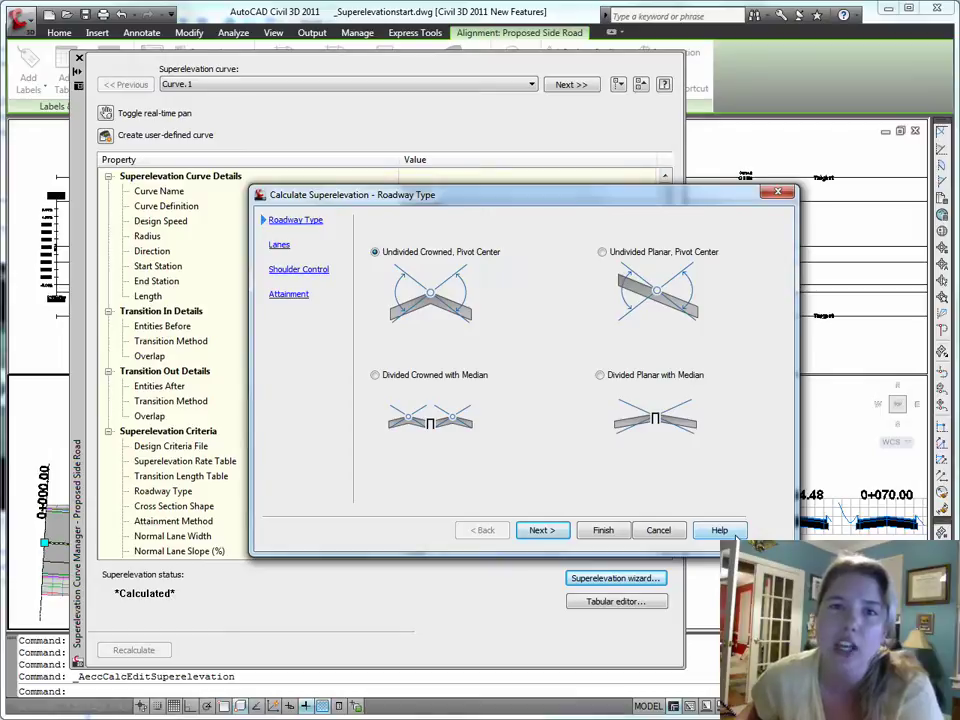
# Step: Finish the wizard with undivided crowned, 6.000m lanes, 5.000m shoulders and AASHTO 2001 eMax 4% Urban
pyautogui.click(540, 530)
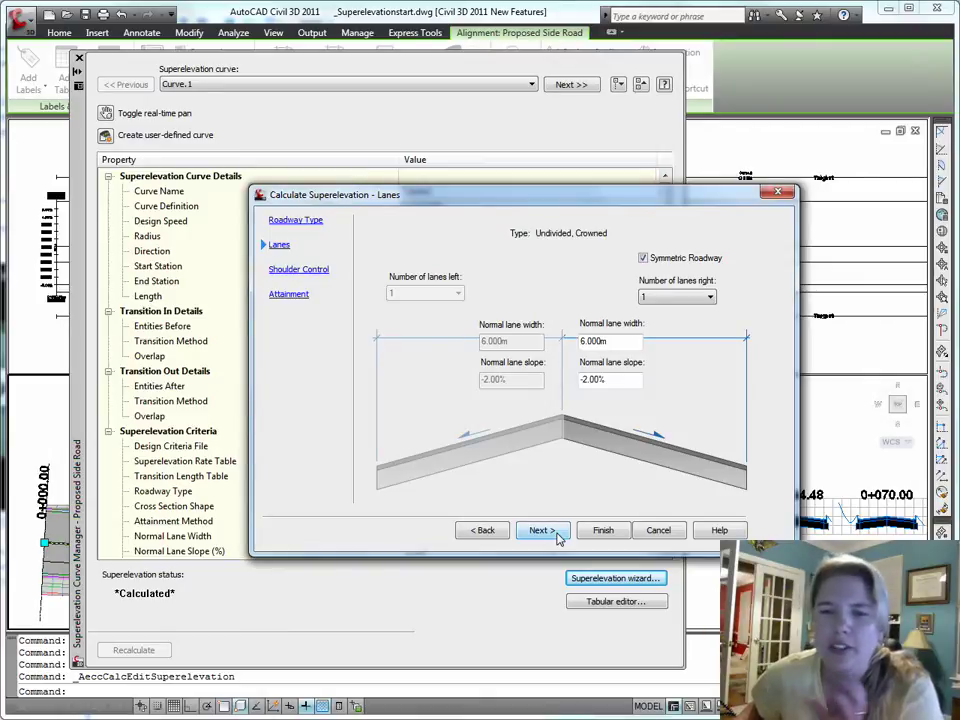
pyautogui.click(555, 536)
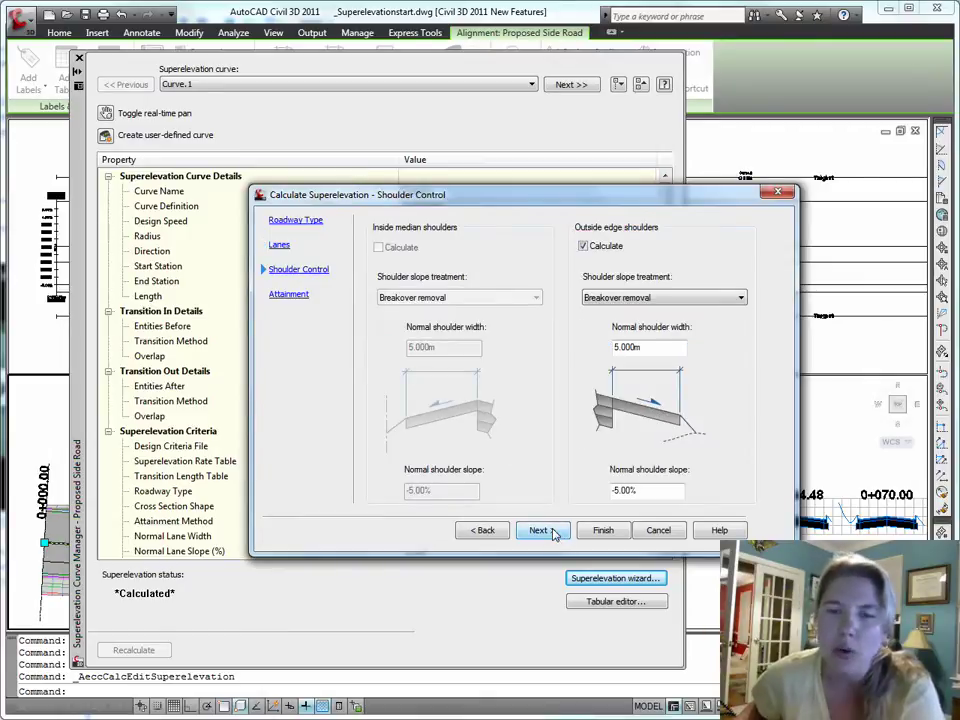
pyautogui.click(553, 532)
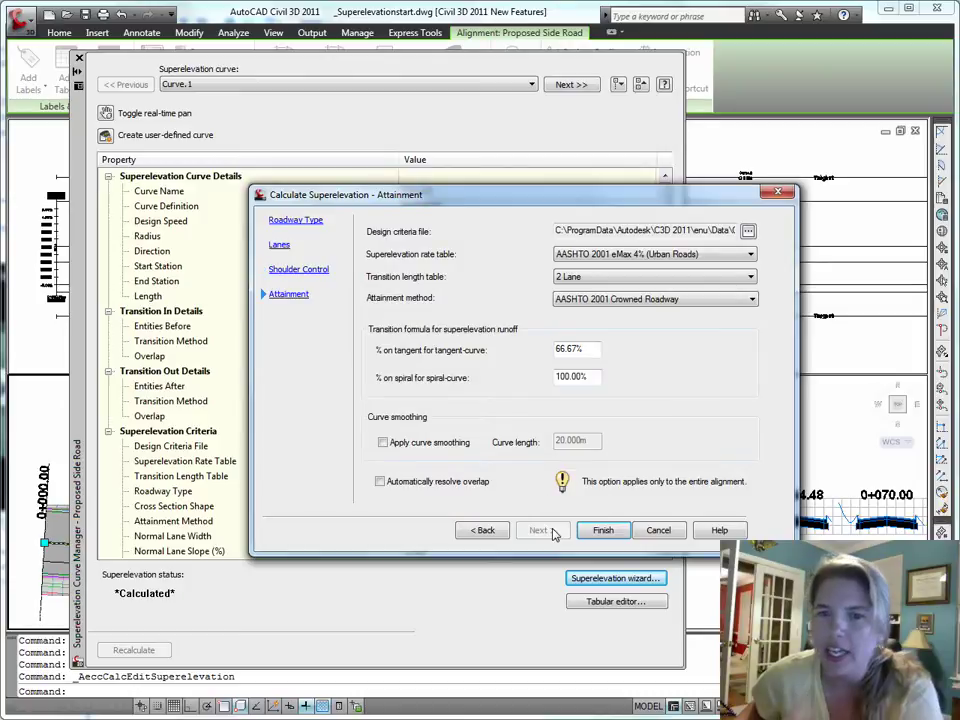
pyautogui.click(729, 255)
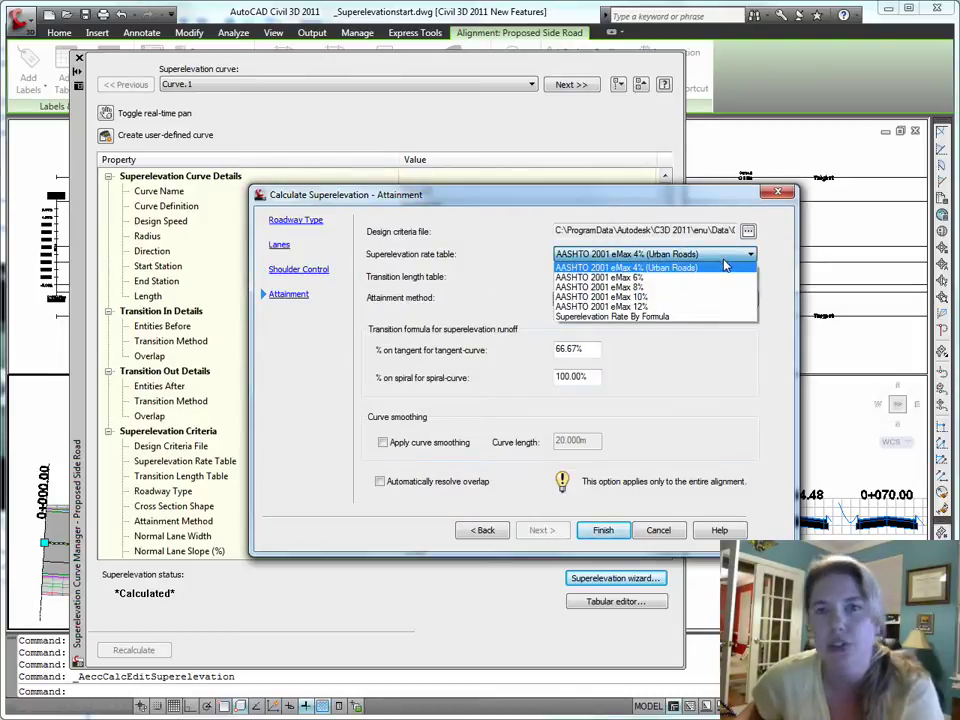
pyautogui.click(725, 266)
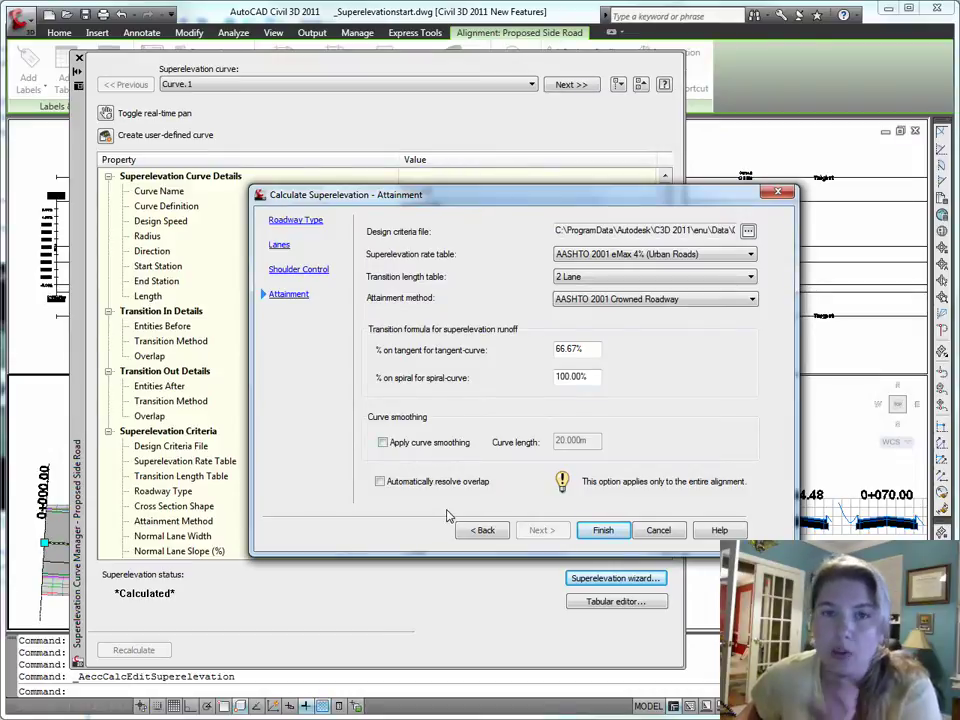
pyautogui.click(603, 530)
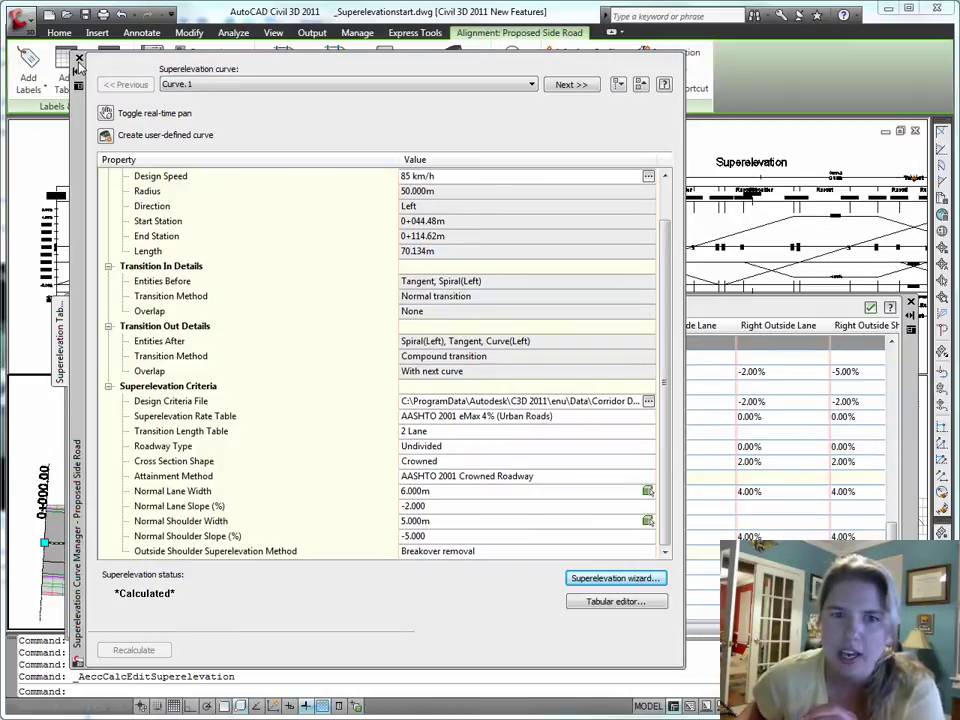
# Step: Close the curve manager and scroll through the Curve.1–Curve.3 superelevation table
pyautogui.click(79, 57)
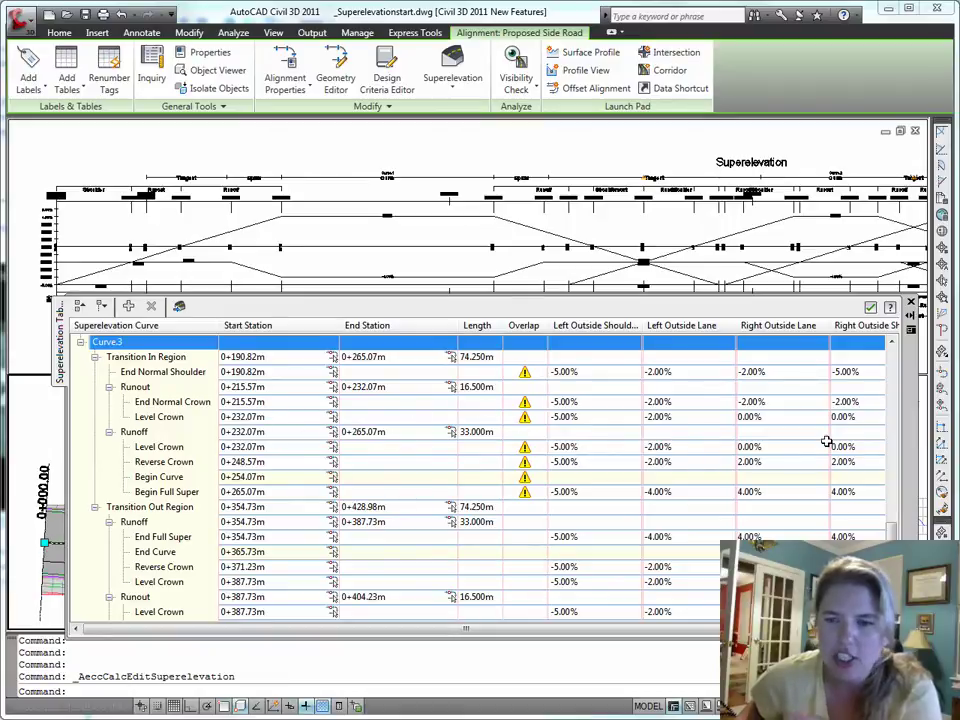
pyautogui.scroll(2, 893, 530)
pyautogui.moveTo(893, 530); pyautogui.dragTo(900, 358)
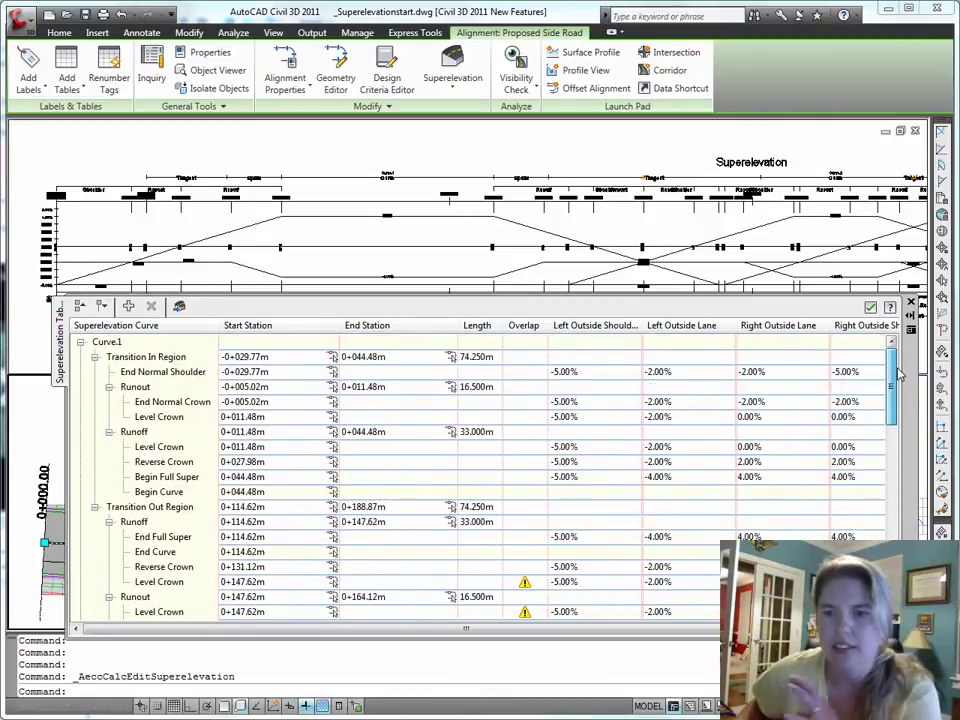
# Step: Close the table, zoom into the superelevation view, and select the graph to show its critical station grips
pyautogui.click(911, 304)
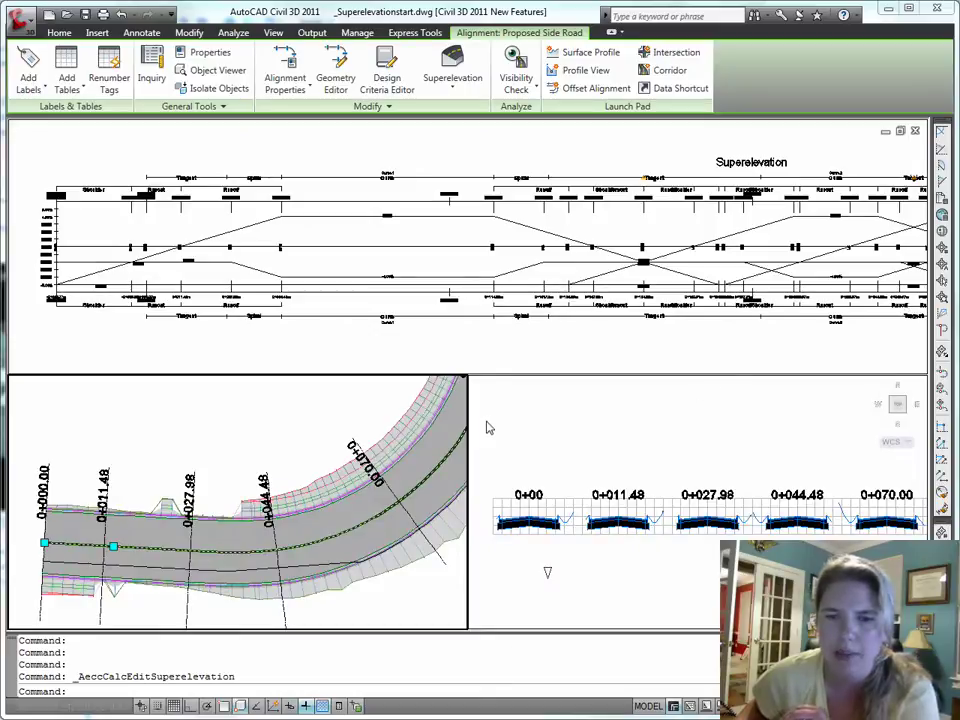
pyautogui.scroll(3, 127, 172)
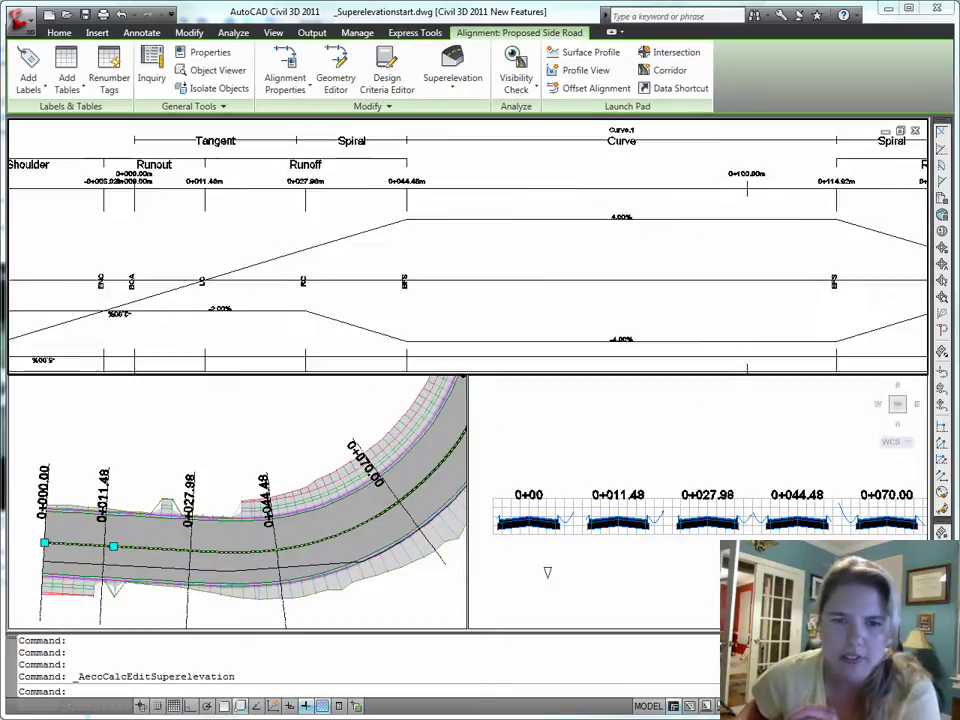
pyautogui.scroll(2, 143, 212)
pyautogui.moveTo(143, 210); pyautogui.dragTo(167, 212, button='middle')
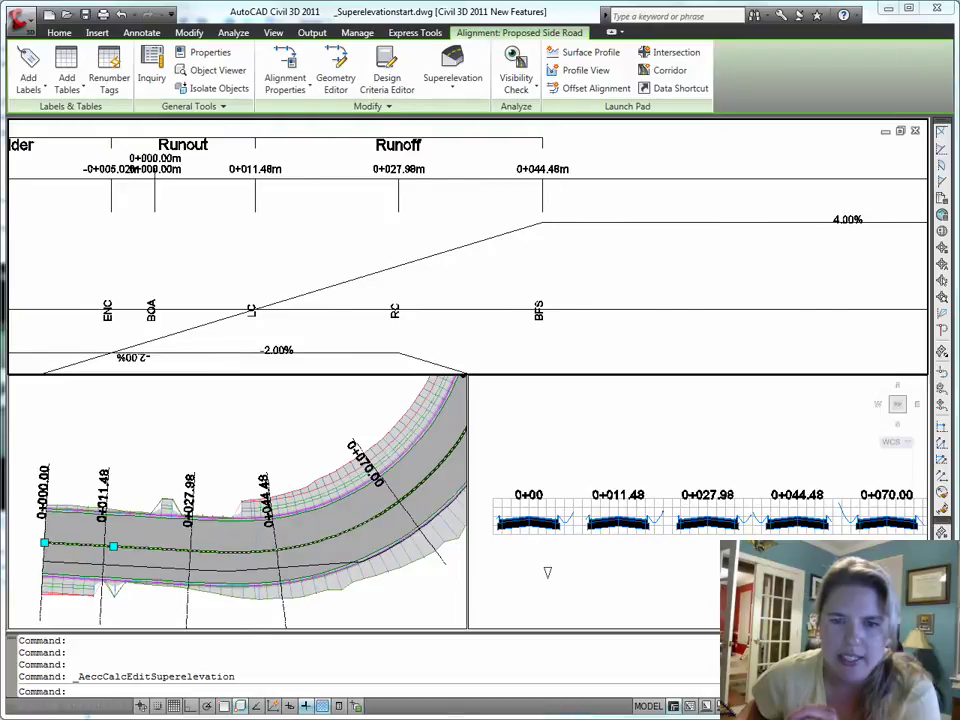
pyautogui.click(337, 308)
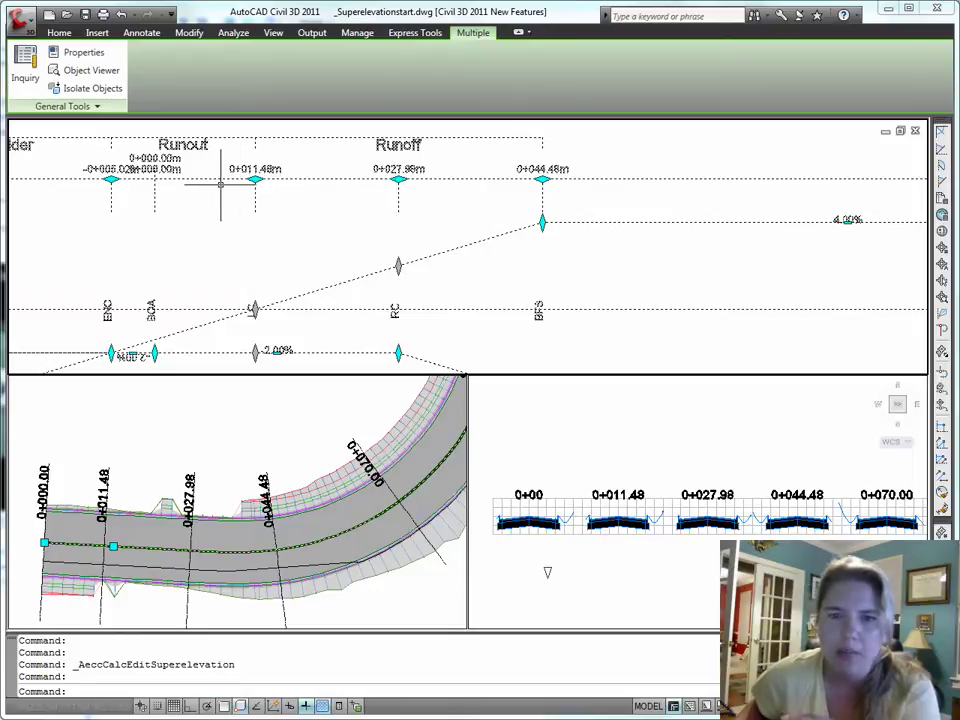
pyautogui.moveTo(255, 182)
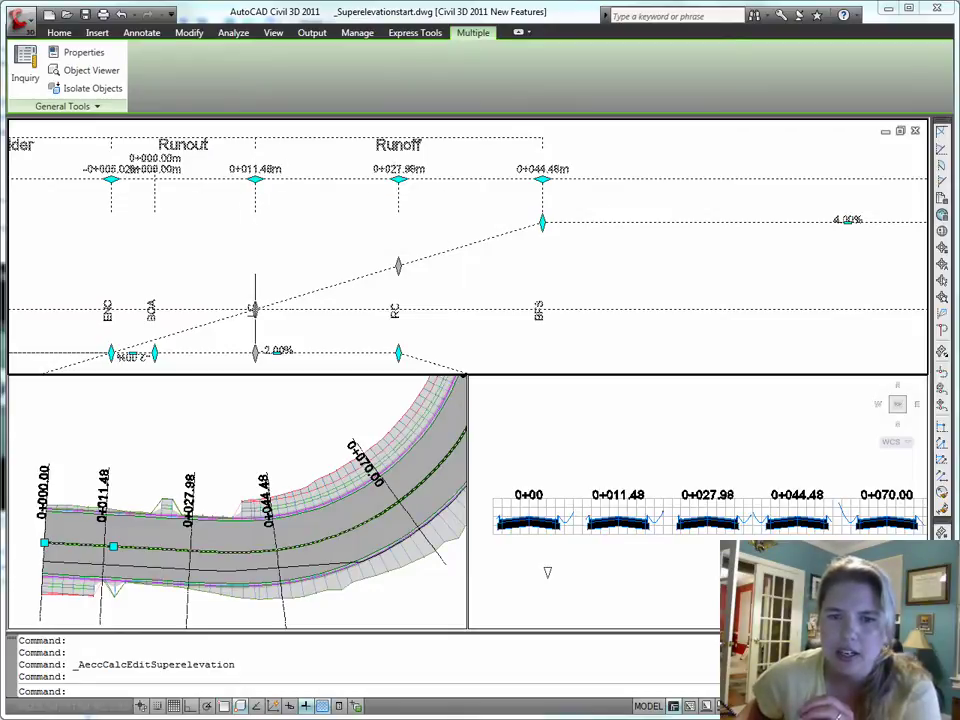
pyautogui.scroll(-3, 268, 306)
pyautogui.scroll(3, 210, 284)
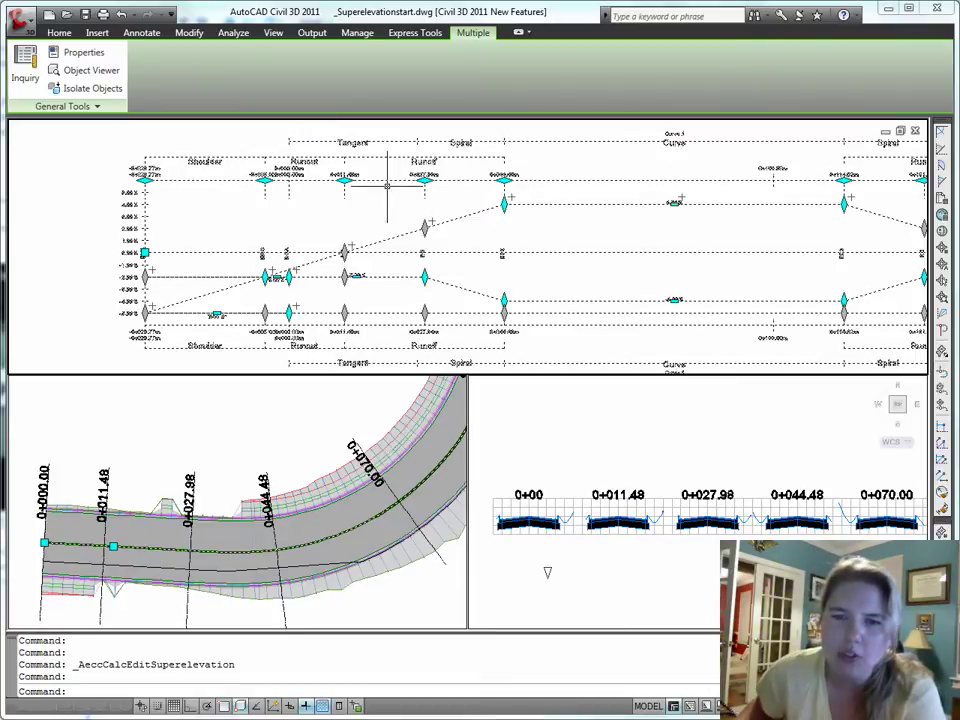
# Step: Move the level crown critical station from 0+011.48 to about 0+018.59
pyautogui.click(346, 180)
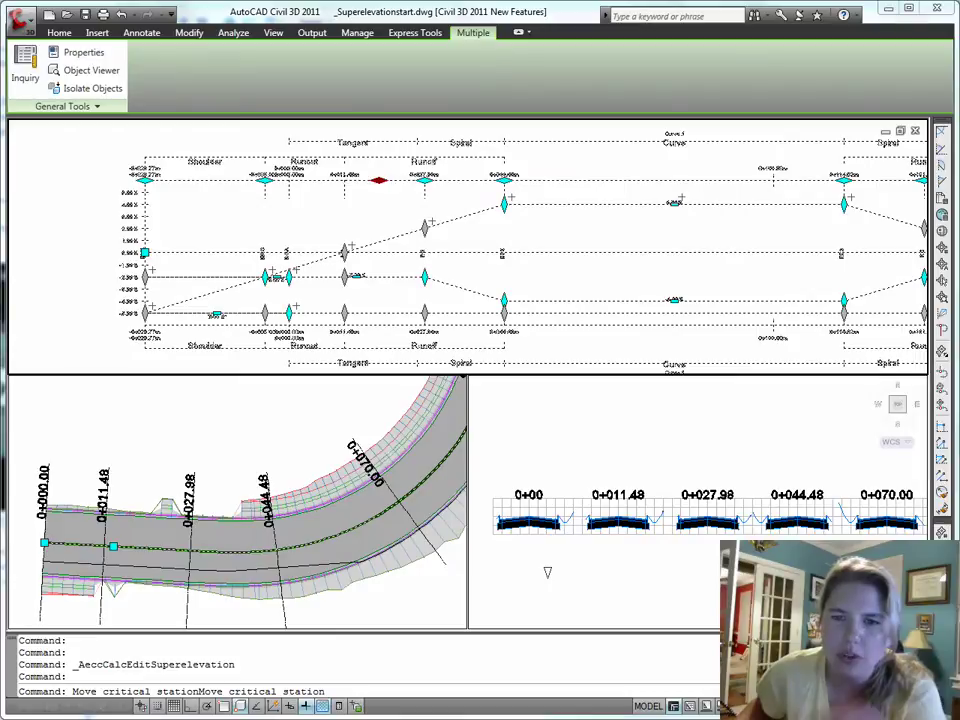
pyautogui.click(378, 180)
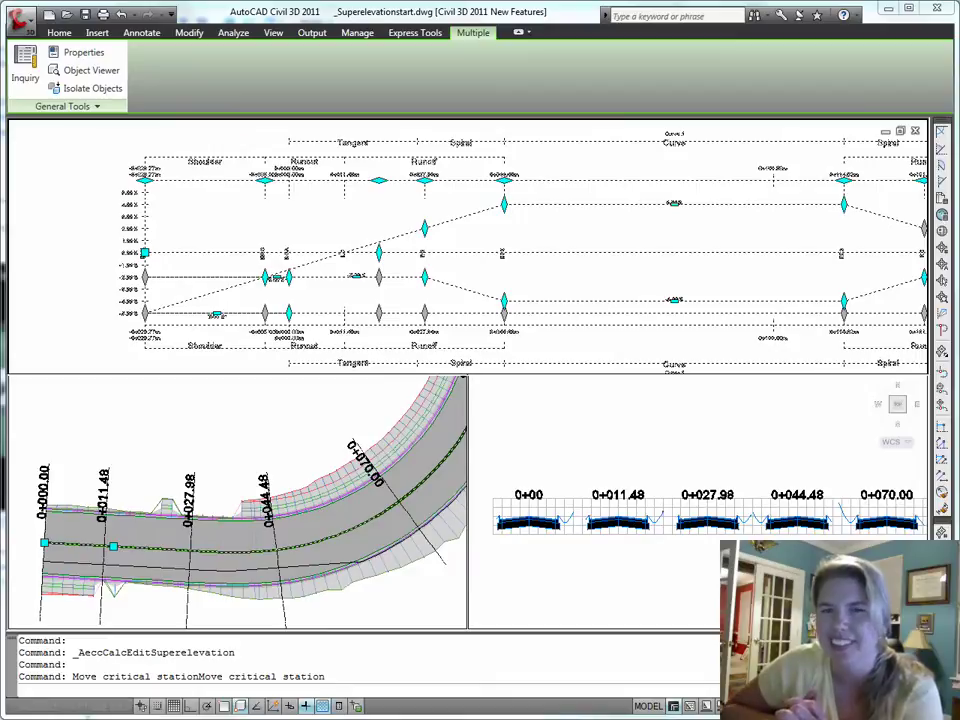
pyautogui.rightClick(379, 183)
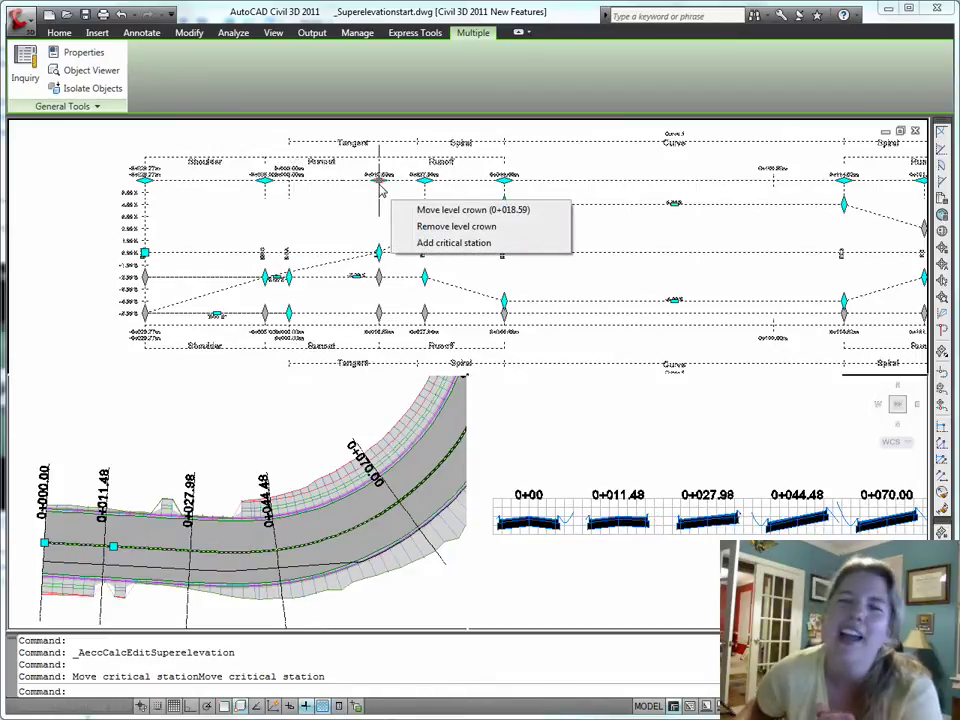
pyautogui.press('Escape')
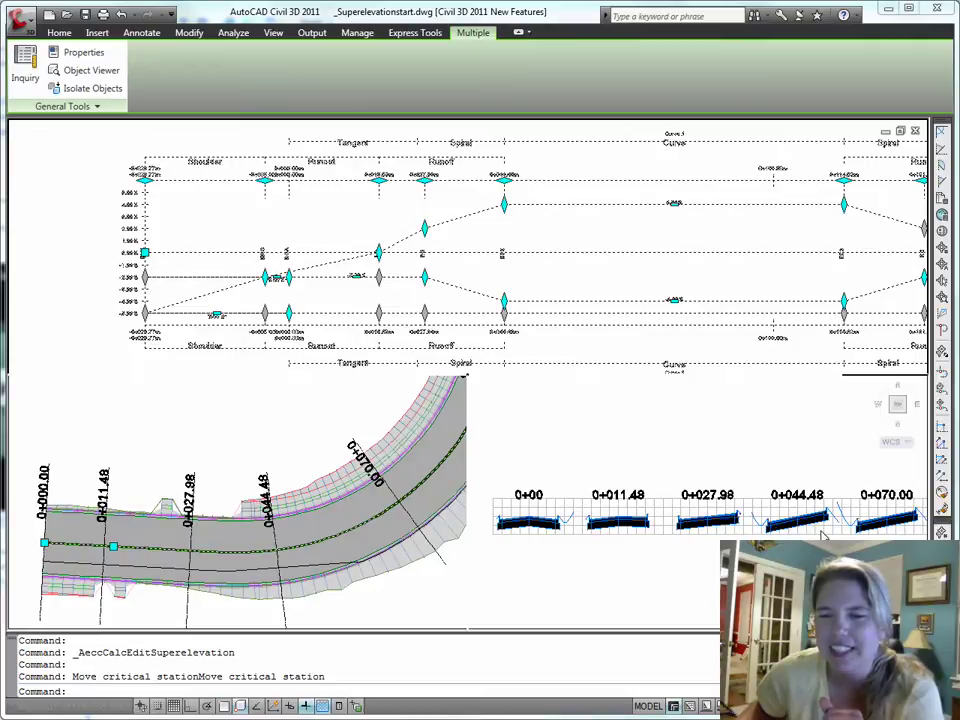